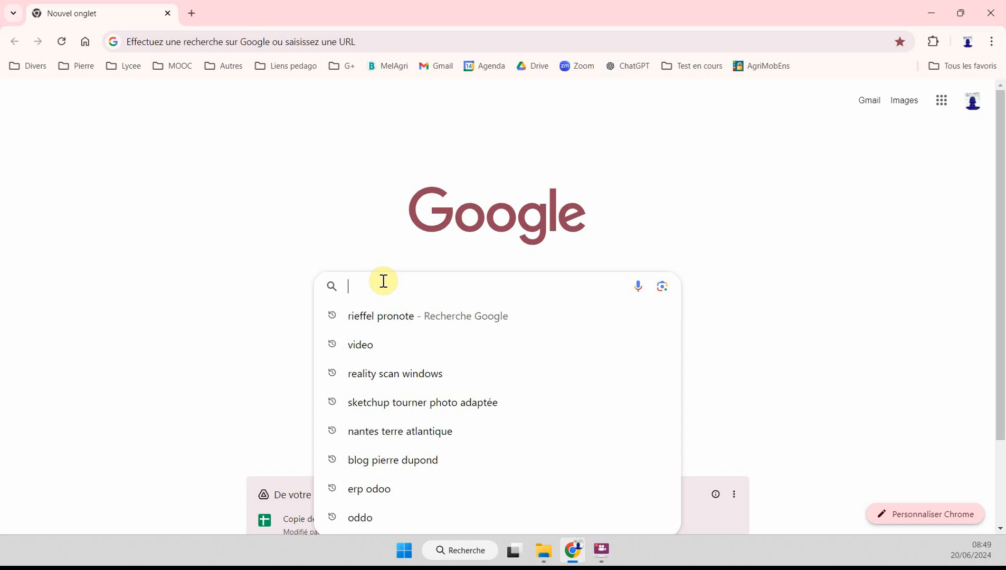
# - Run the Google search for 'rieffel pronote' and open the school's PRONOTE site
pyautogui.click(395, 319)
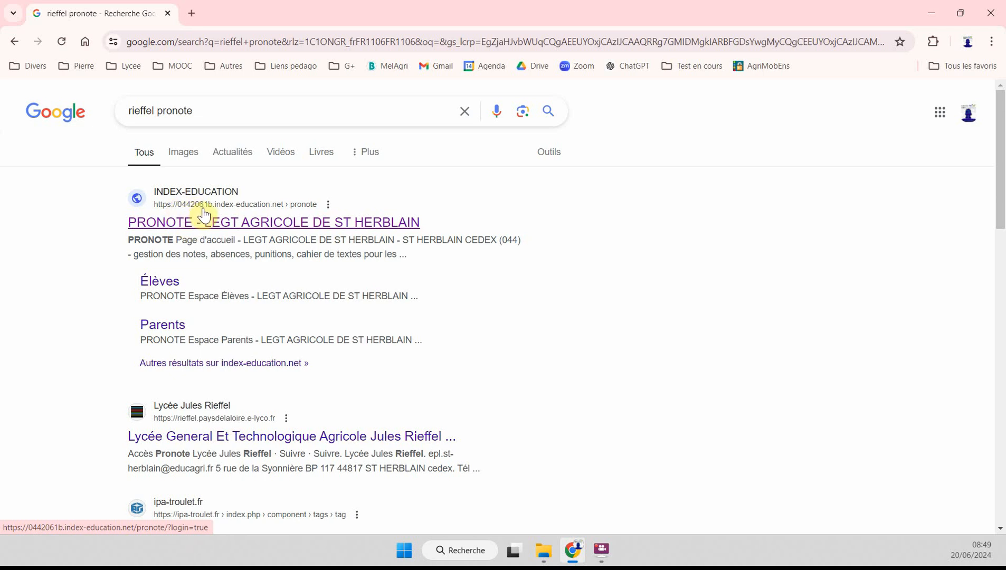
pyautogui.click(217, 224)
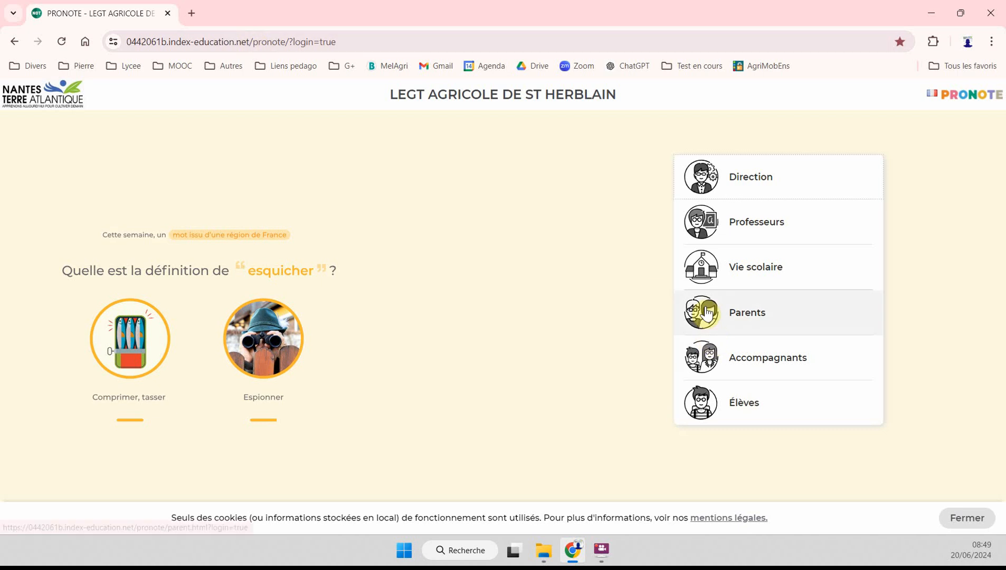
# - Choose the Professeurs space and sign in with the saved credentials
pyautogui.click(763, 222)
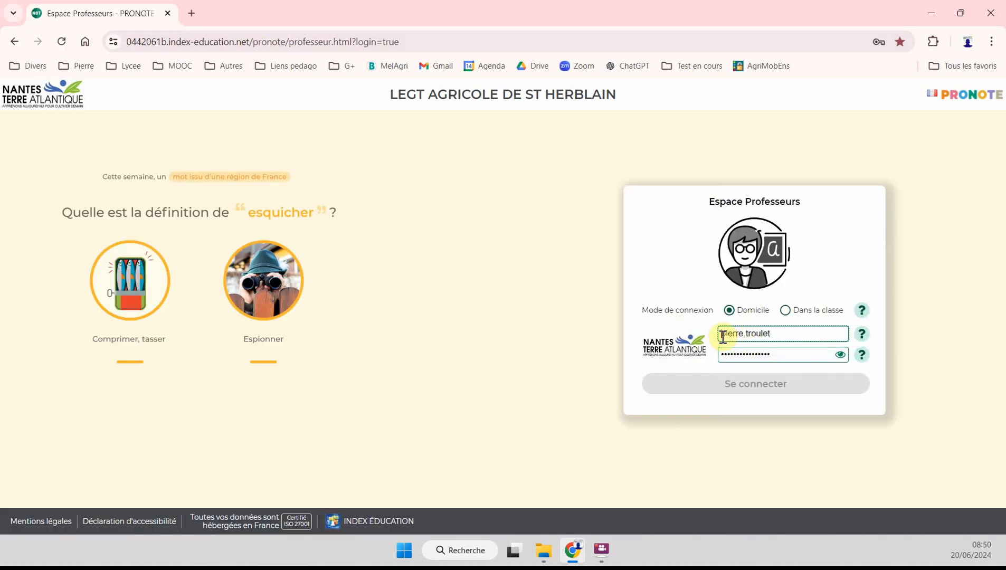
pyautogui.click(727, 387)
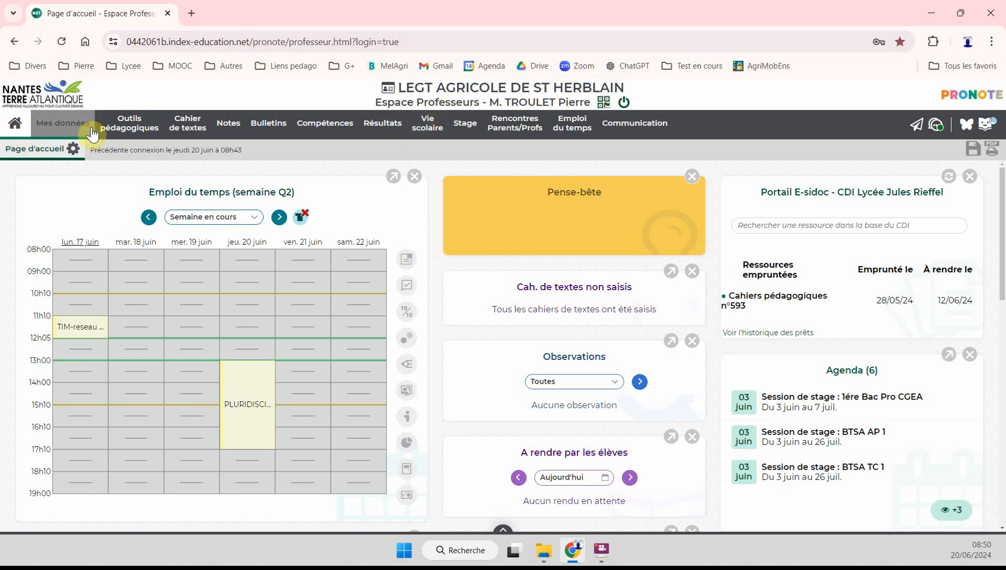
# - Browse the Stage module's list of trainees for all sessions, then return to Fiche de stage
pyautogui.click(462, 127)
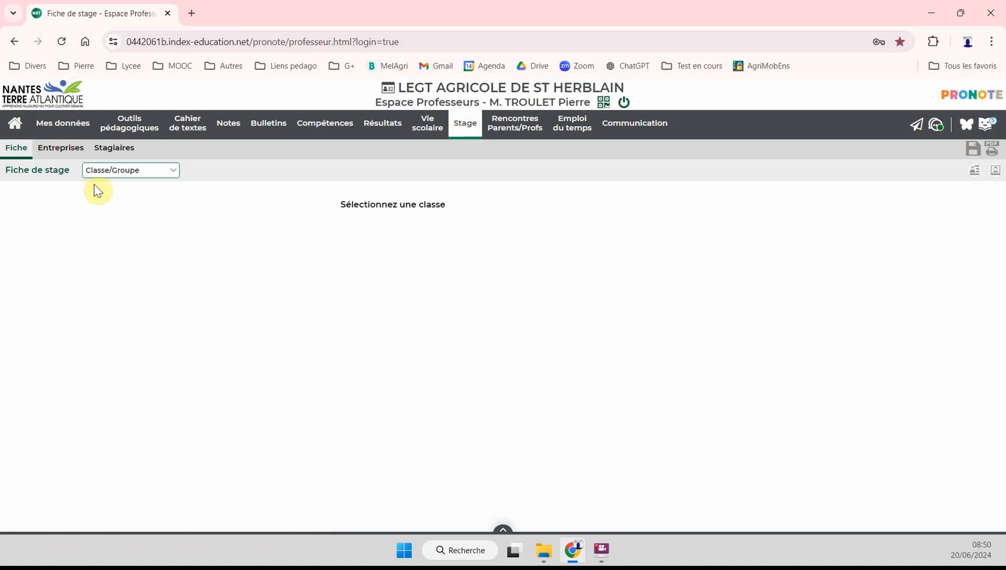
pyautogui.click(101, 152)
pyautogui.moveTo(463, 127)
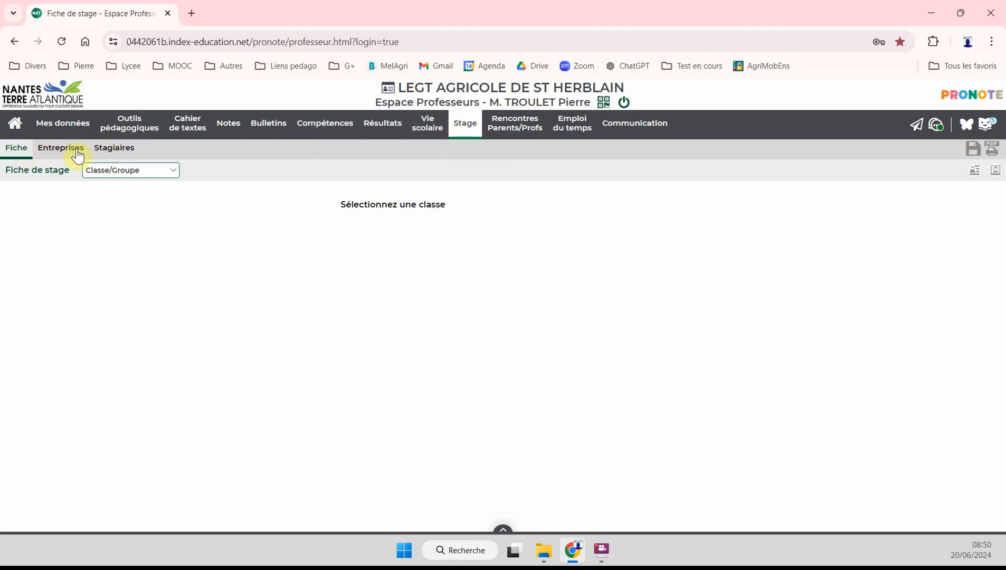
pyautogui.click(115, 150)
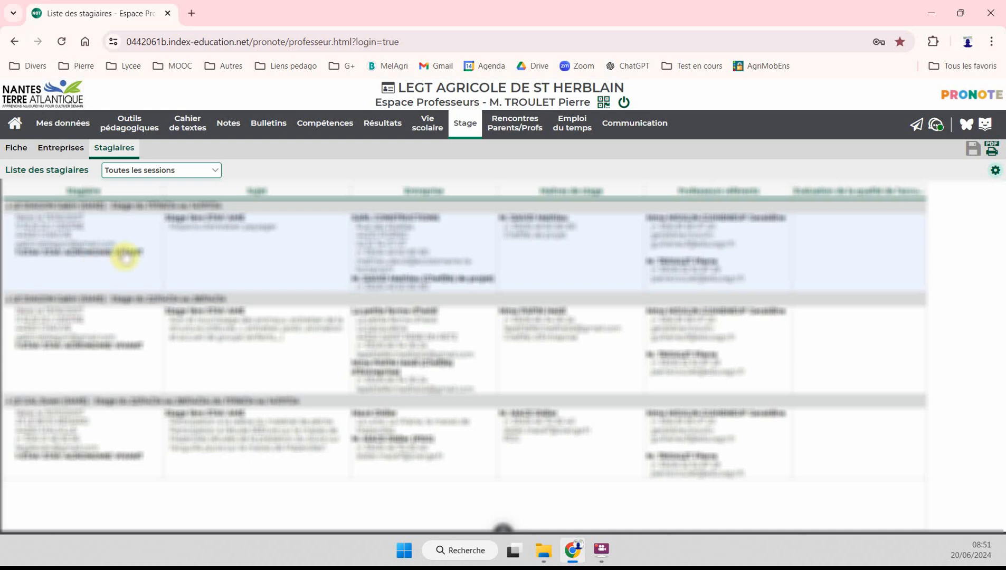
pyautogui.click(15, 150)
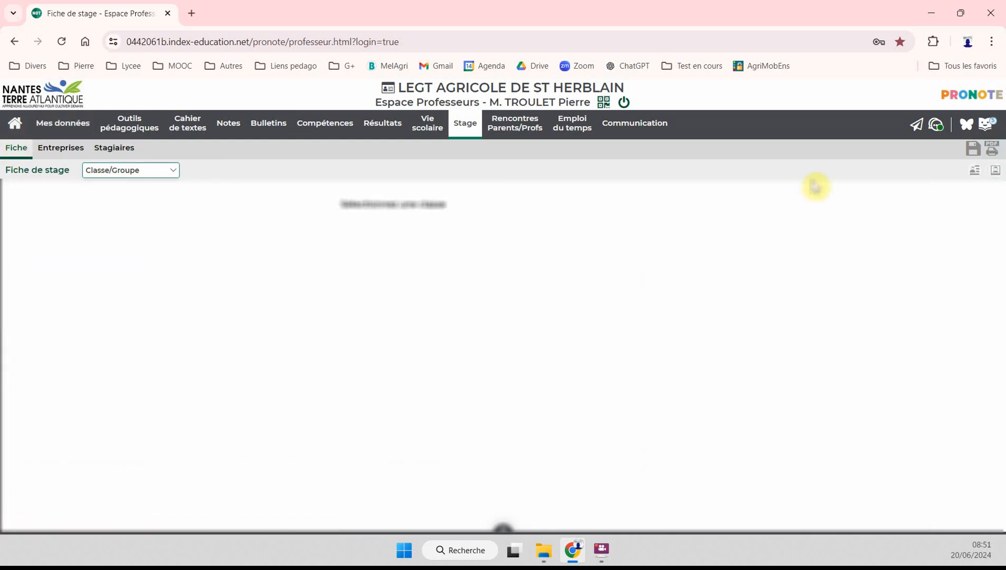
# - Select class 1AME and pick the student whose internship record to open
pyautogui.click(103, 171)
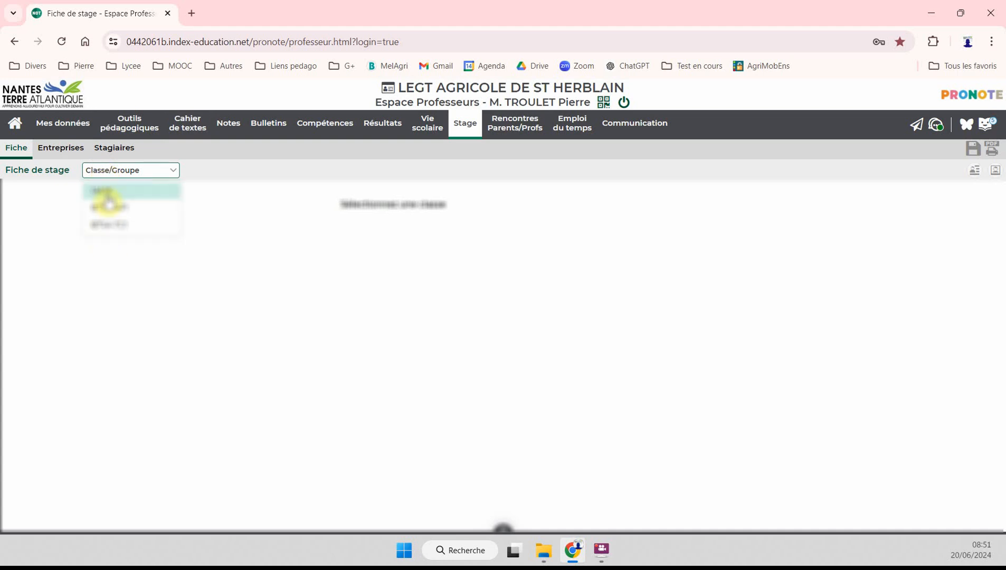
pyautogui.click(107, 191)
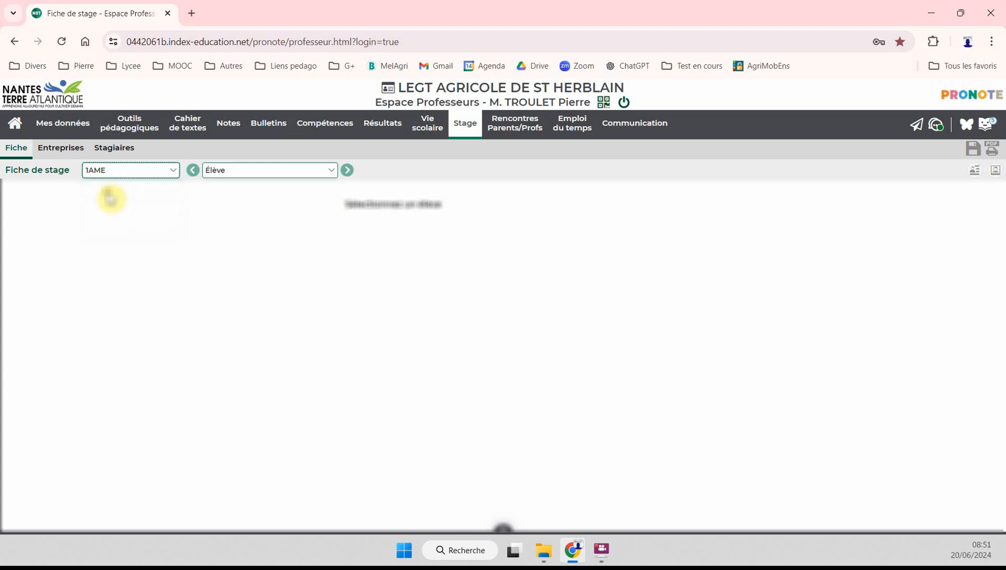
pyautogui.click(278, 175)
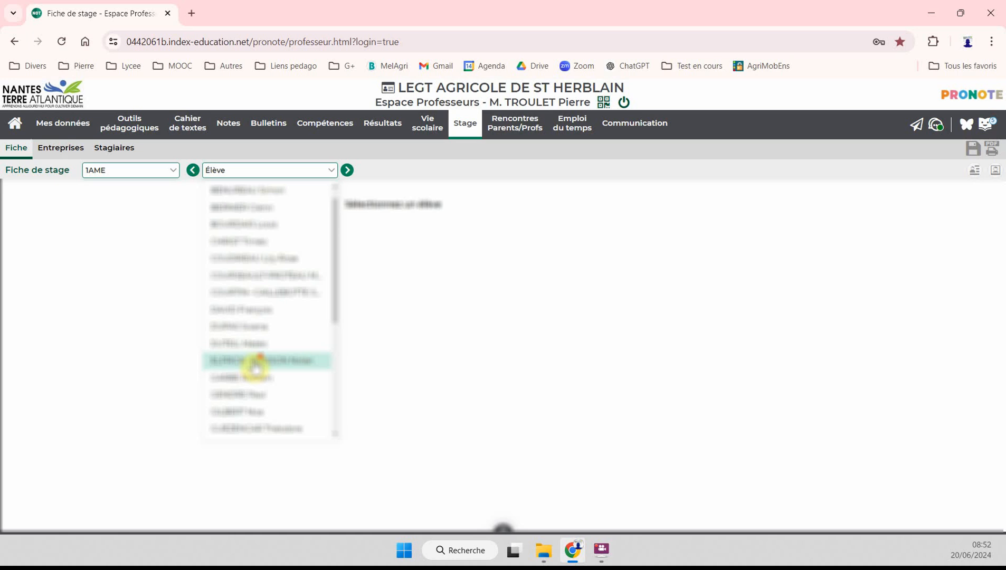
pyautogui.scroll(-4, 255, 367)
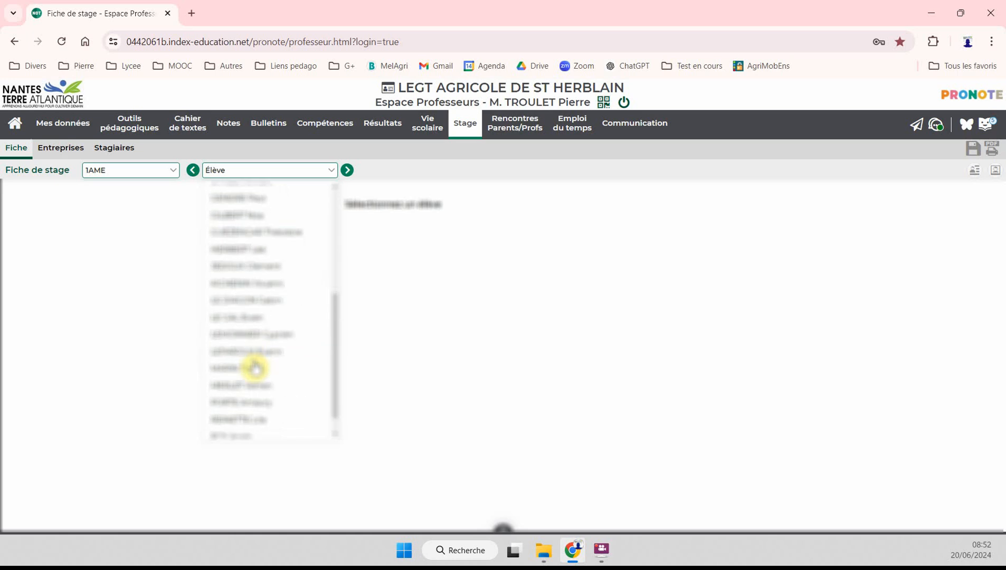
pyautogui.click(248, 300)
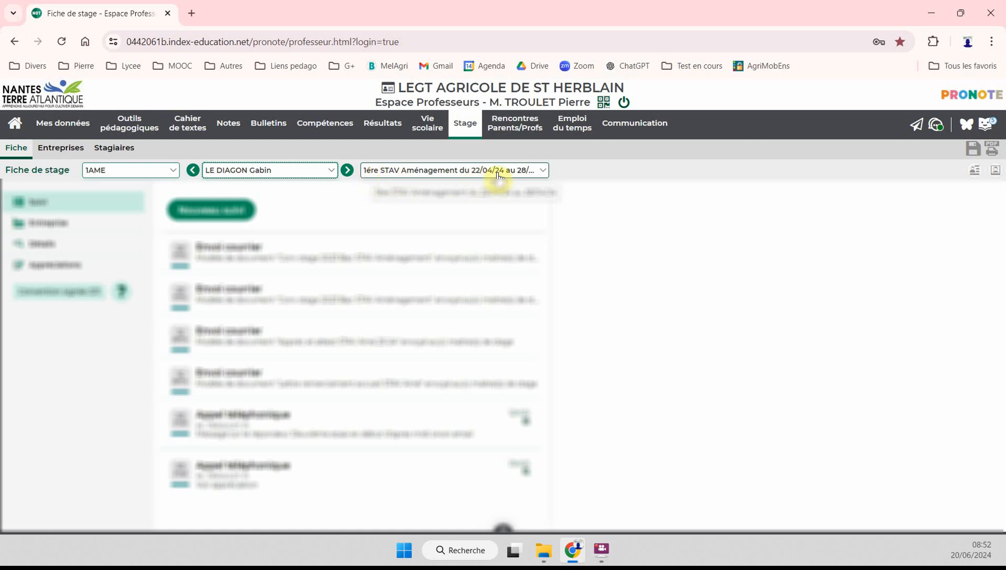
# - Switch to the second 1ère STAV Aménagement session (from 17/06/24) and start a new follow-up
pyautogui.click(540, 171)
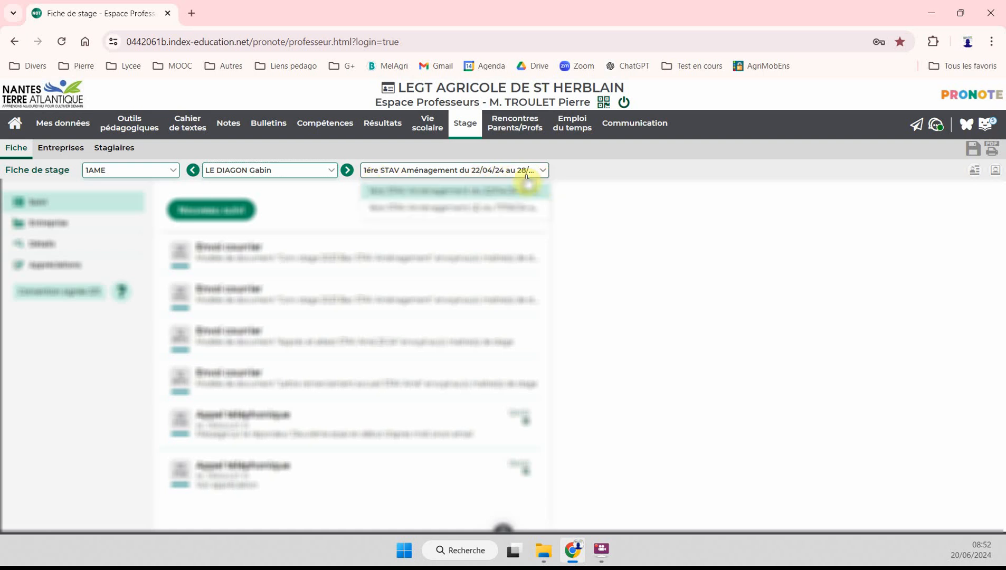
pyautogui.click(452, 208)
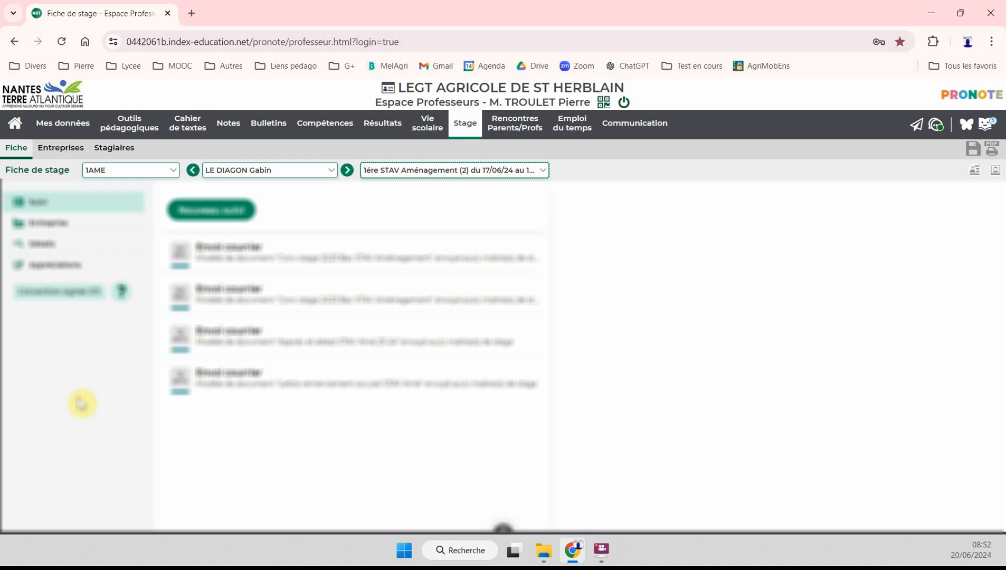
pyautogui.click(199, 217)
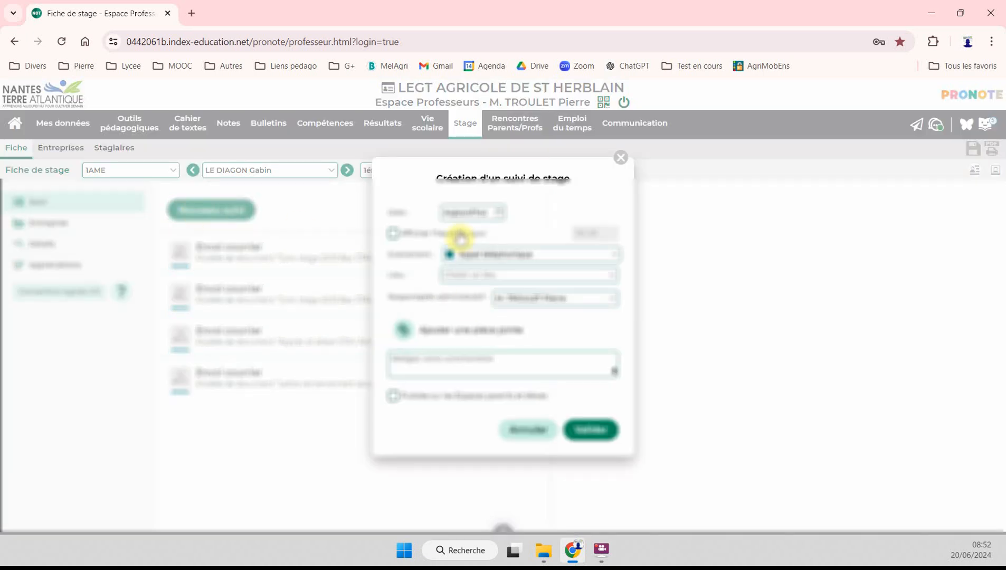
# - Set the follow-up location to Au lycée and type a short comment about the phone appointment
pyautogui.click(463, 274)
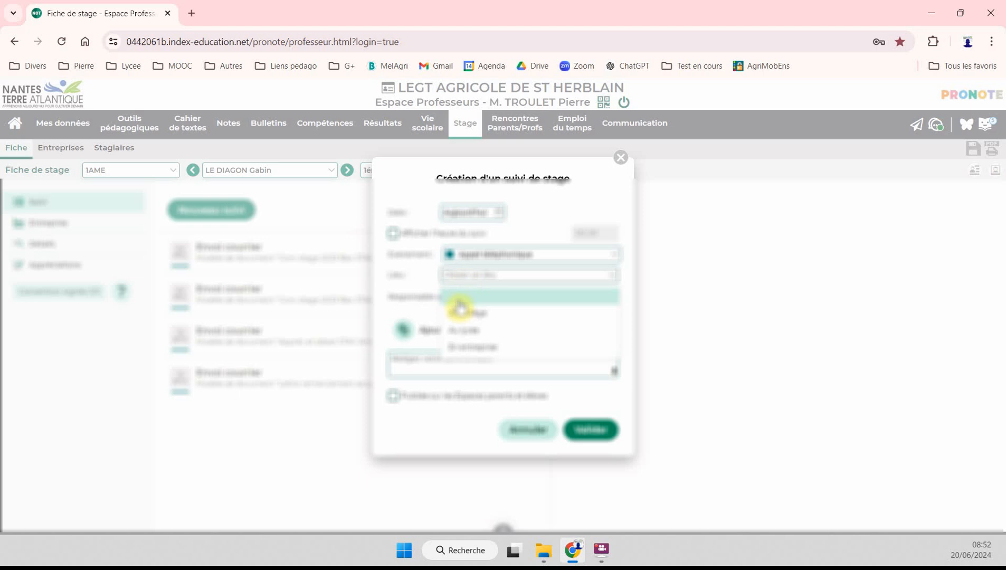
pyautogui.click(461, 330)
pyautogui.click(404, 364)
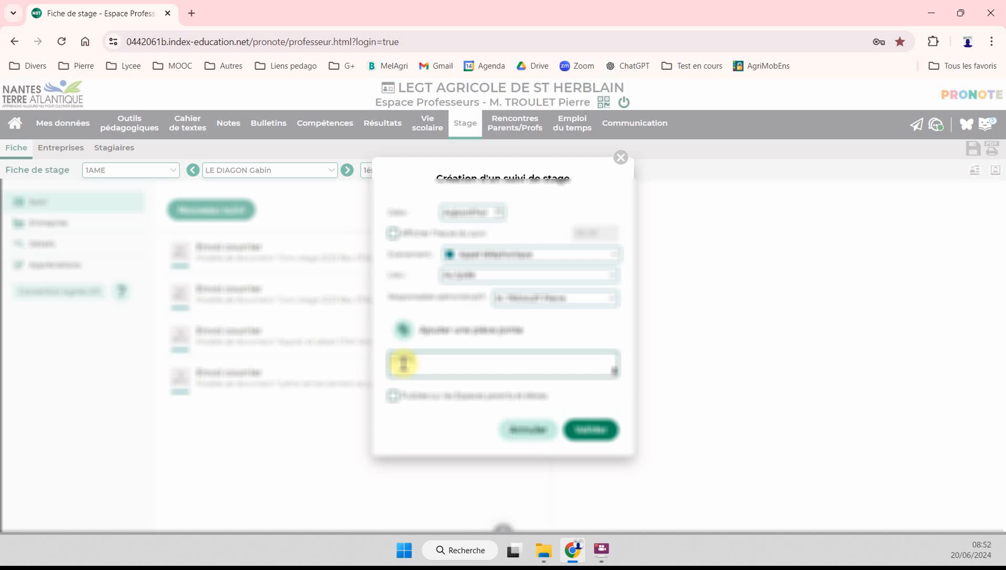
pyautogui.write('est en ret')
pyautogui.press('BackSpace')
pyautogui.write('rdv té')
# - Share the follow-up with parents without a time, save it, and view the new entry
pyautogui.click(445, 397)
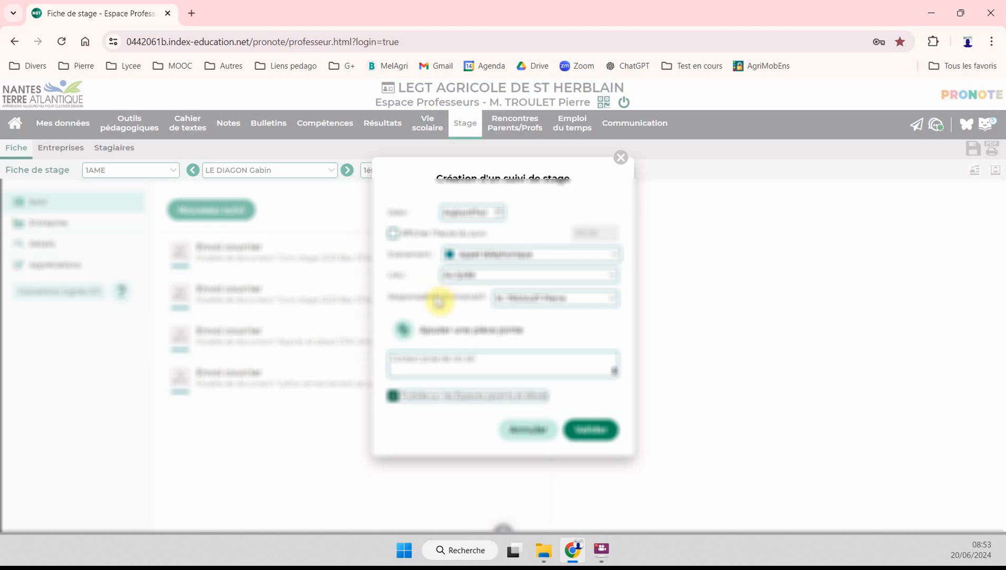
pyautogui.click(403, 233)
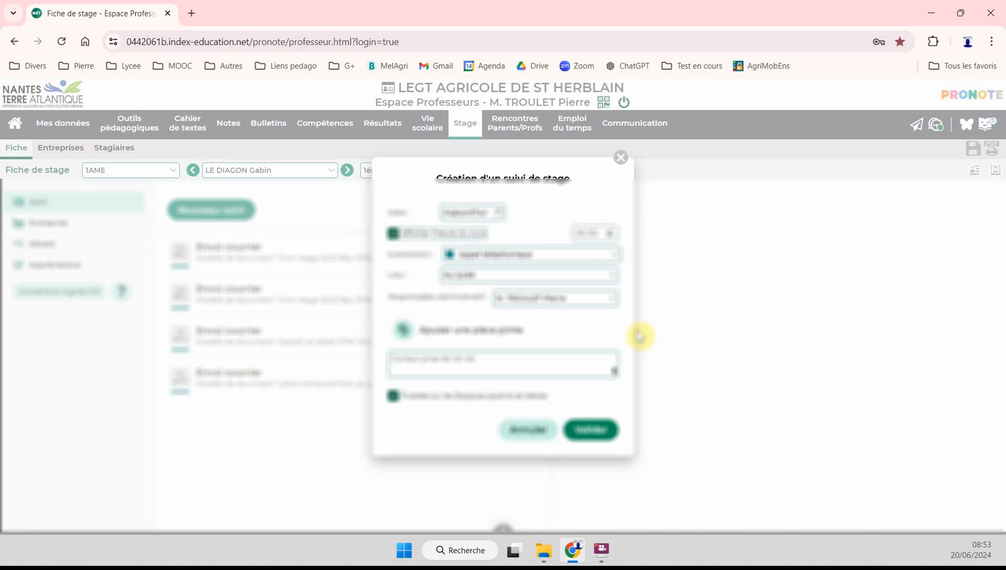
pyautogui.click(393, 233)
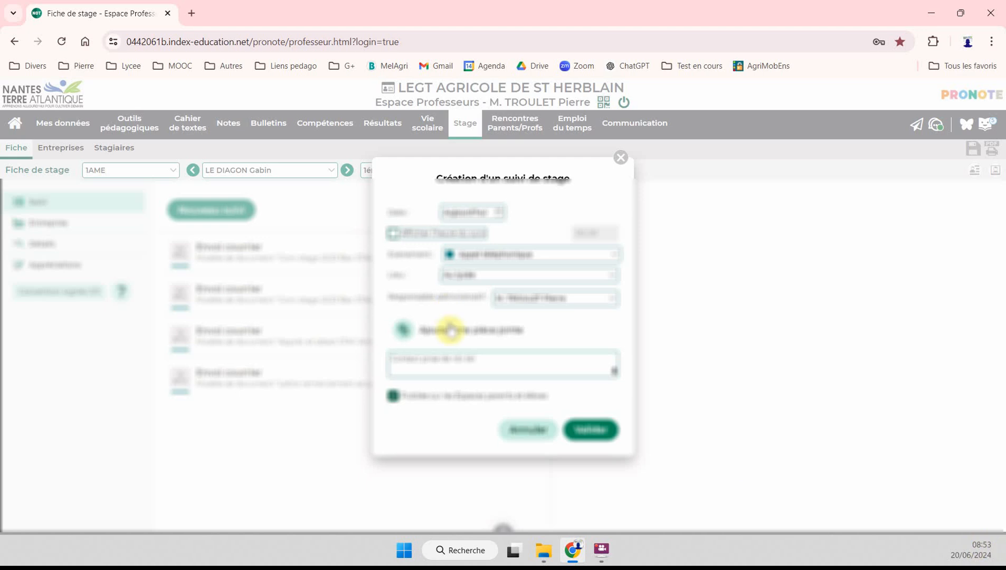
pyautogui.click(584, 437)
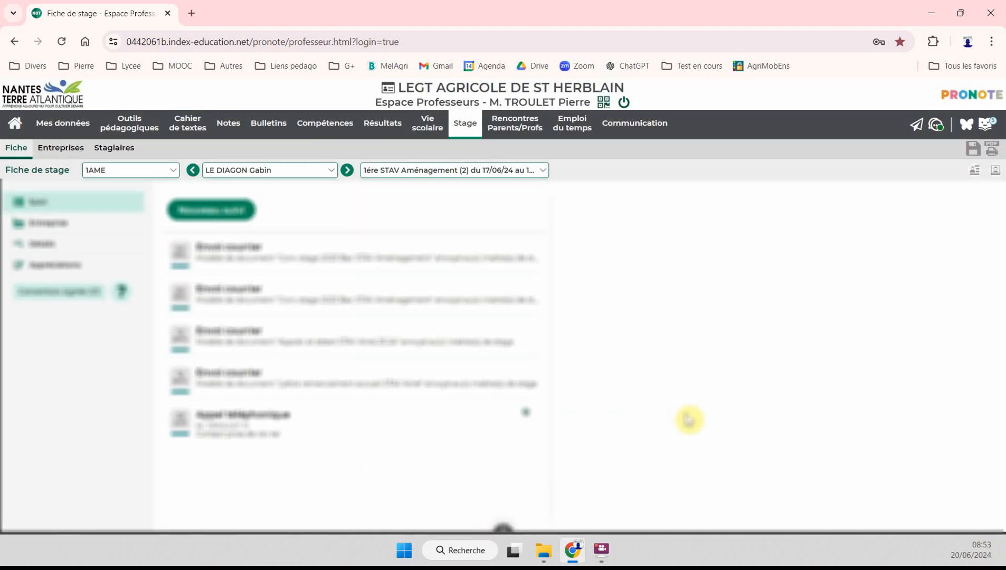
pyautogui.click(191, 439)
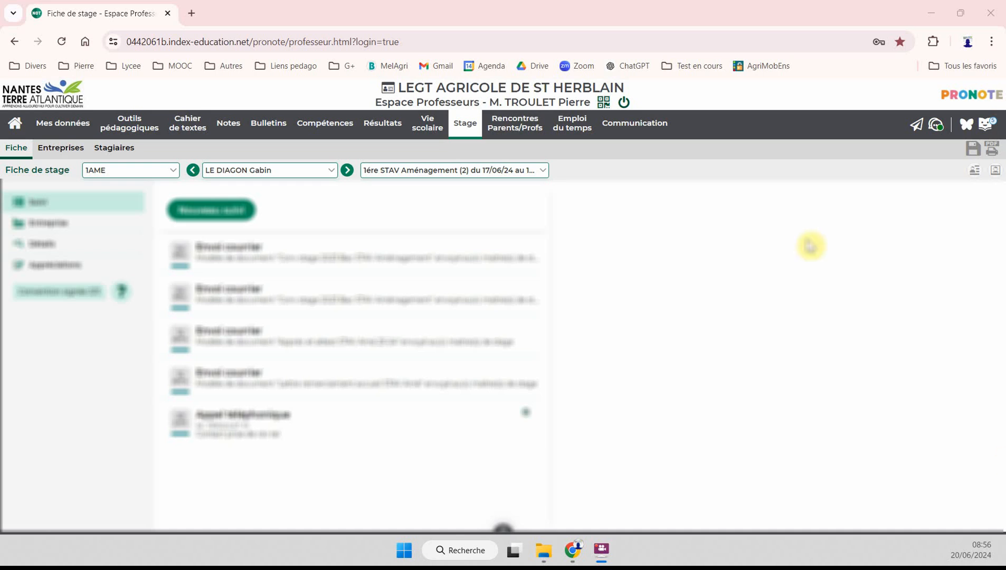
# - Start another phone-call follow-up and set where it took place
pyautogui.click(227, 210)
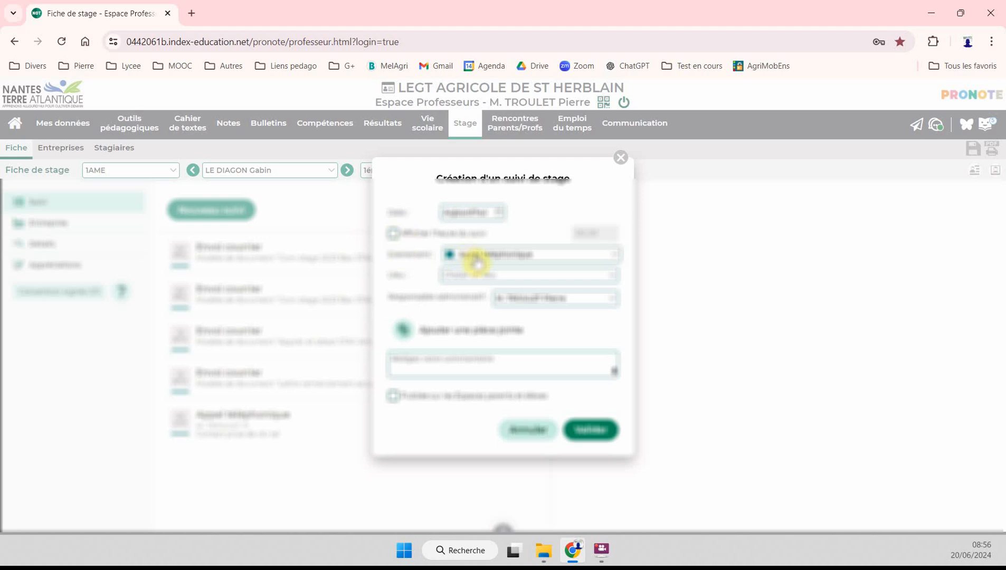
pyautogui.click(469, 275)
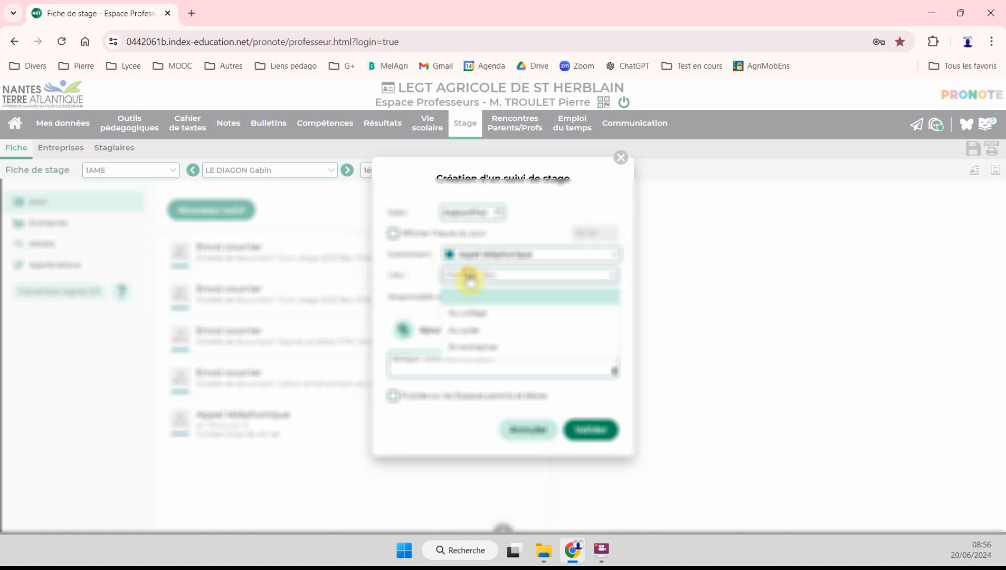
pyautogui.click(471, 332)
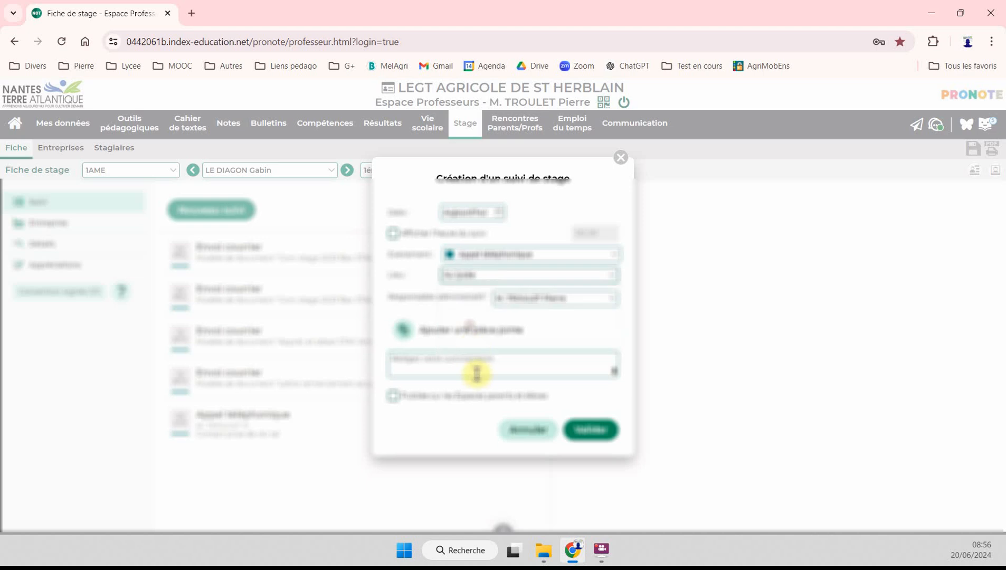
pyautogui.click(420, 362)
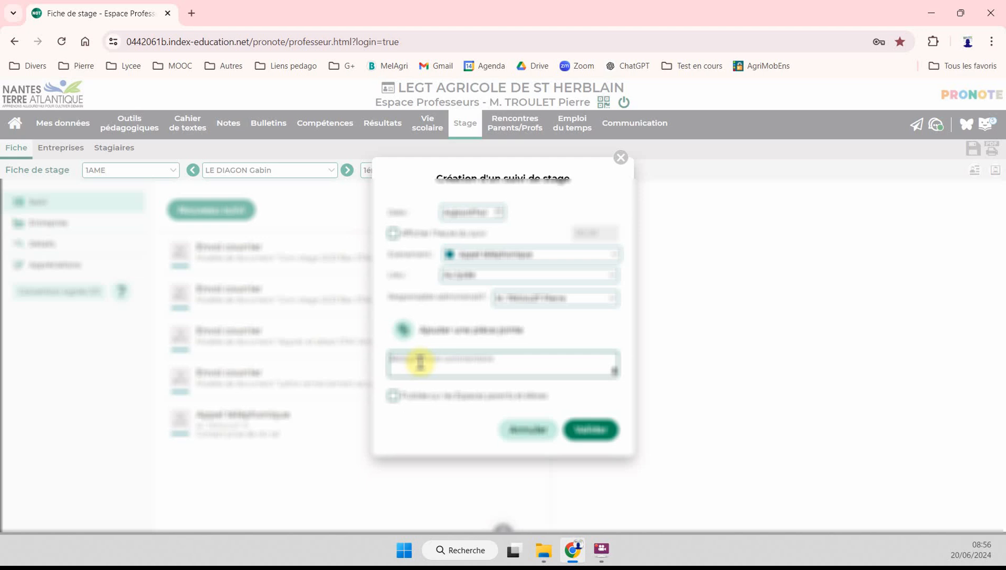
# - Type the comment's first line about the internship validated in August under conditions
pyautogui.write('Pour')
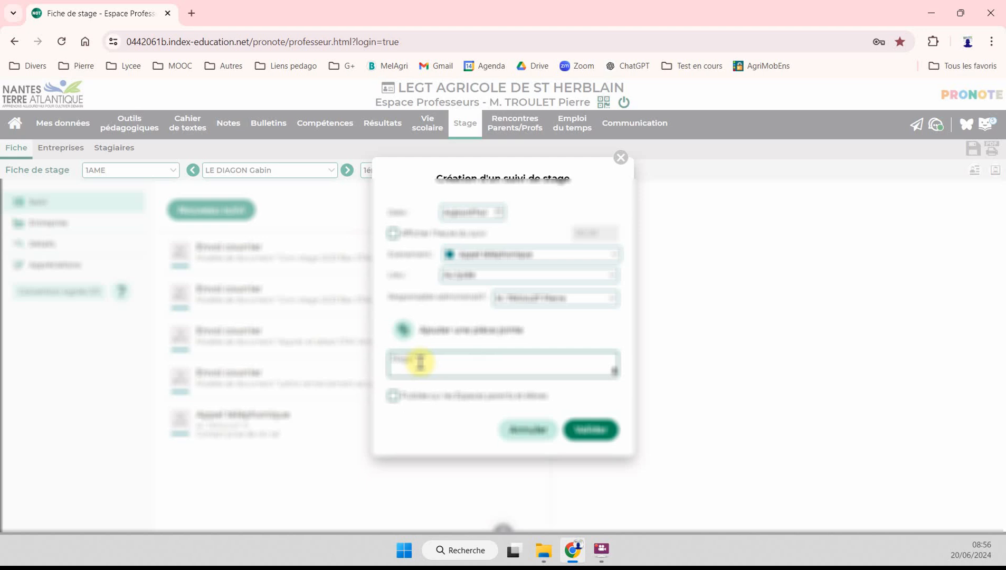
pyautogui.write('en aout validé')
pyautogui.press('BackSpace')
pyautogui.press('BackSpace')
pyautogui.press('BackSpace')
pyautogui.press('BackSpace')
pyautogui.press('BackSpace')
pyautogui.press('BackSpace')
pyautogui.press('BackSpace')
pyautogui.press('BackSpace')
pyautogui.press('BackSpace')
pyautogui.write('validé')
pyautogui.press('BackSpace')
pyautogui.press('BackSpace')
pyautogui.press('BackSpace')
pyautogui.press('BackSpace')
pyautogui.press('BackSpace')
pyautogui.press('BackSpace')
pyautogui.write('lidé à condrepdent, al')
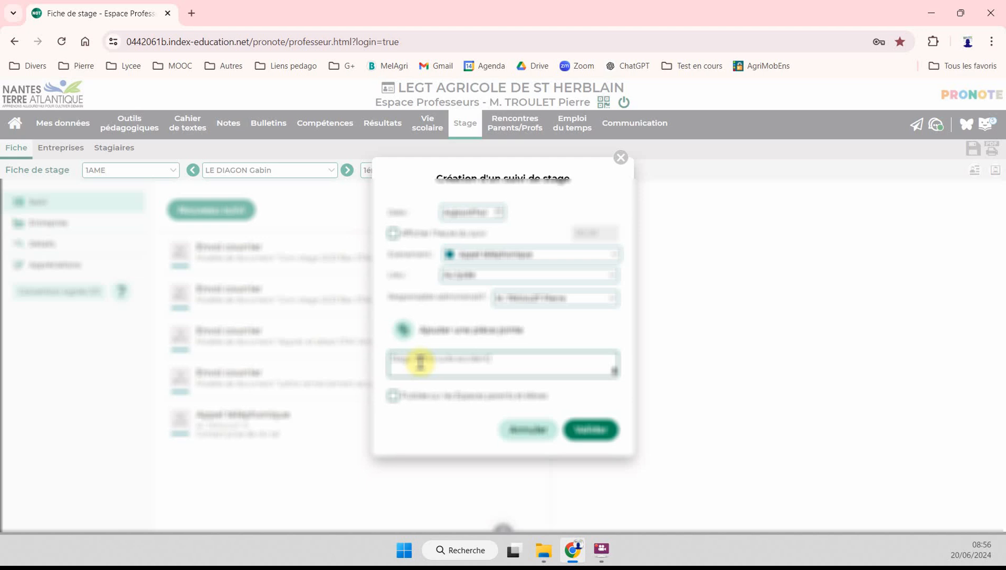
pyautogui.write('cl')
pyautogui.press('BackSpace')
pyautogui.press('BackSpace')
pyautogui.press('BackSpace')
pyautogui.write('écl travail')
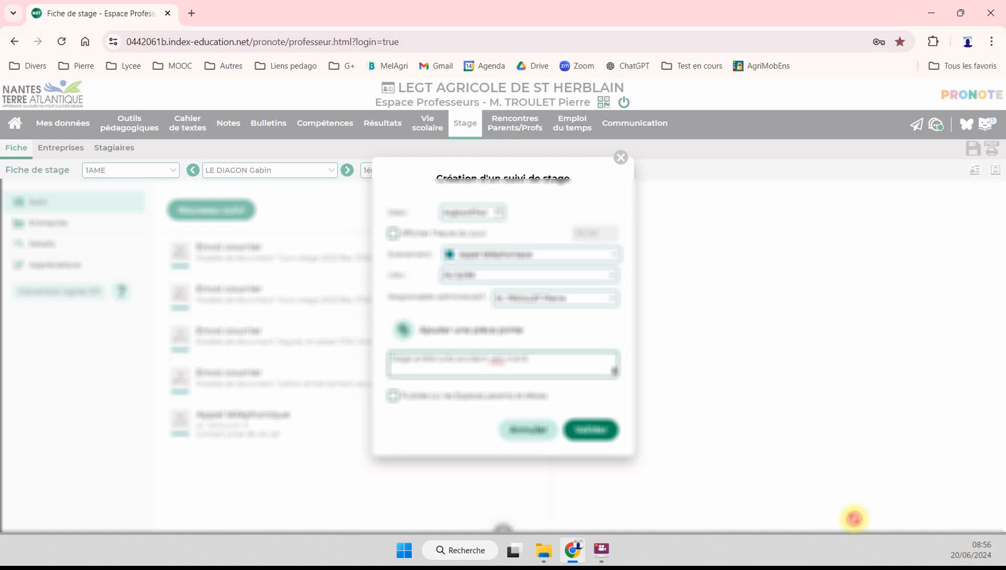
pyautogui.click(985, 553)
pyautogui.click(970, 552)
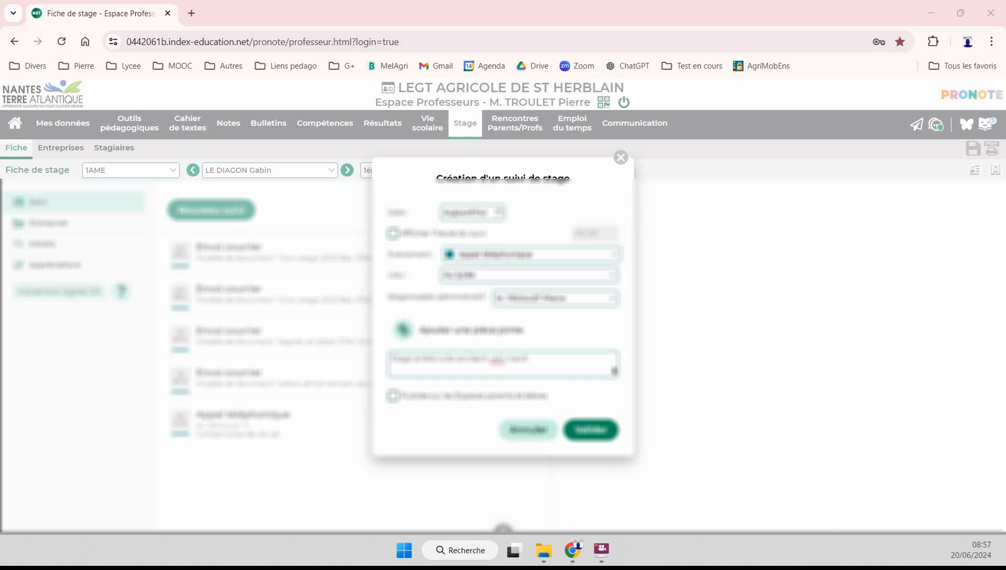
# - Add lines noting the student's sick leave and a new PFE, then publish to parents
pyautogui.click(542, 363)
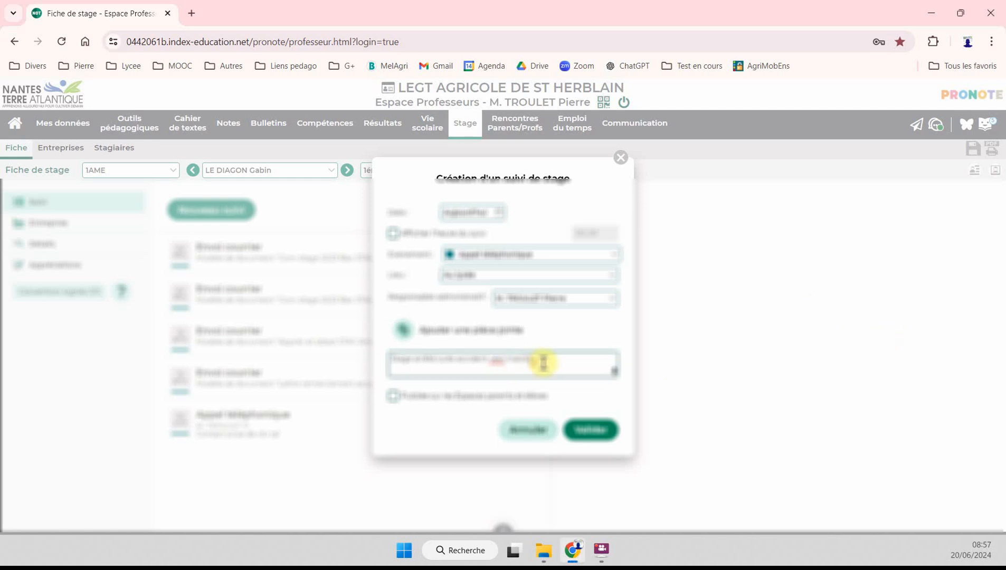
pyautogui.write('18in')
pyautogui.write('Gabin est enrêt')
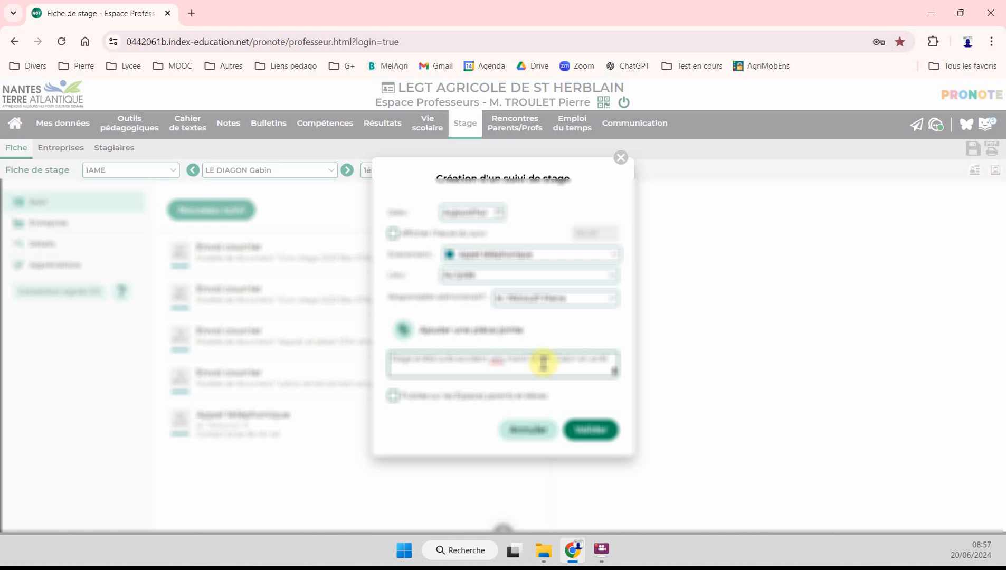
pyautogui.write(' maladie')
pyautogui.press('Return')
pyautogui.write('Nouvel')
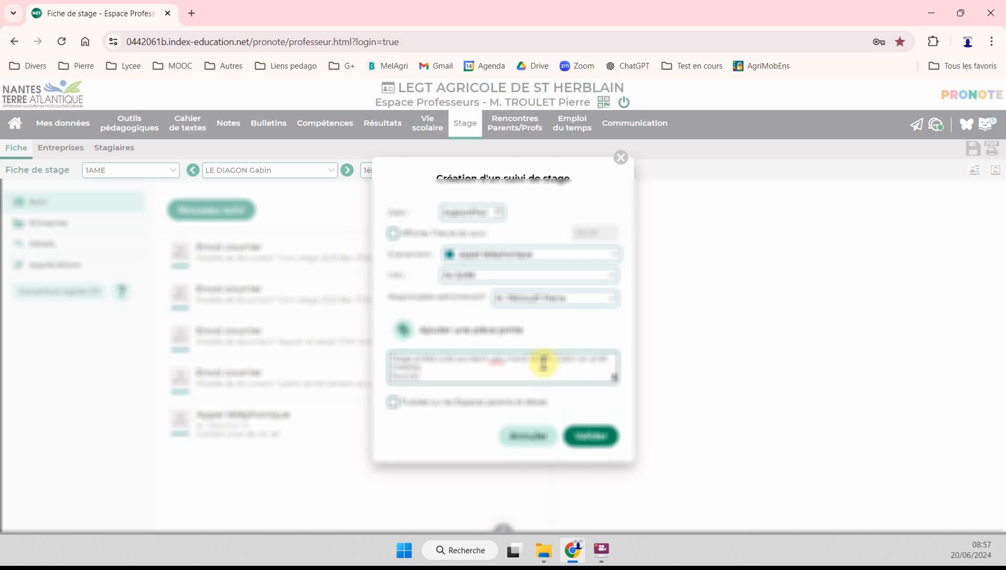
pyautogui.write(' PFE RE CHAUSE')
pyautogui.click(400, 404)
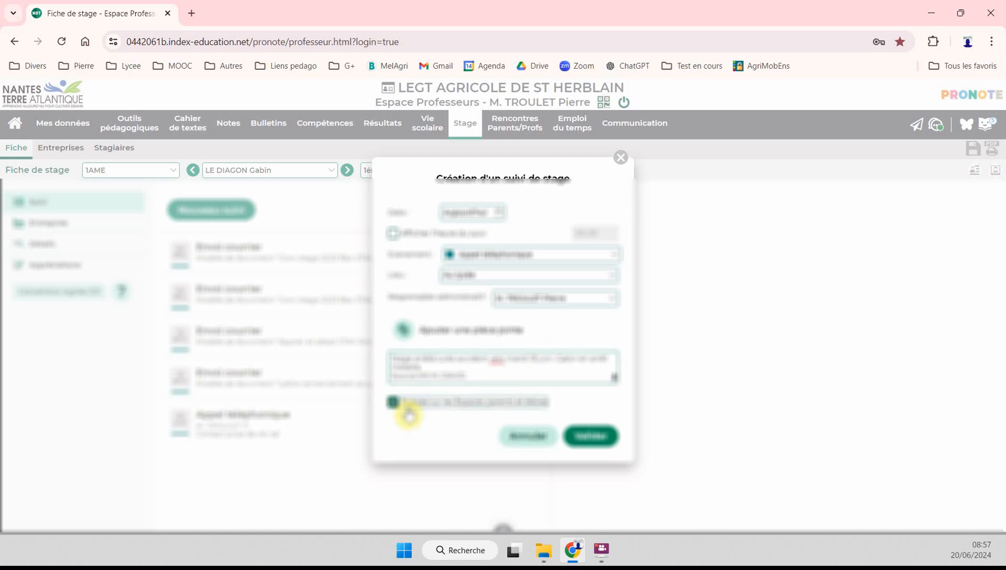
# - Save the second phone-call follow-up and show the record's Appréciations section
pyautogui.click(590, 442)
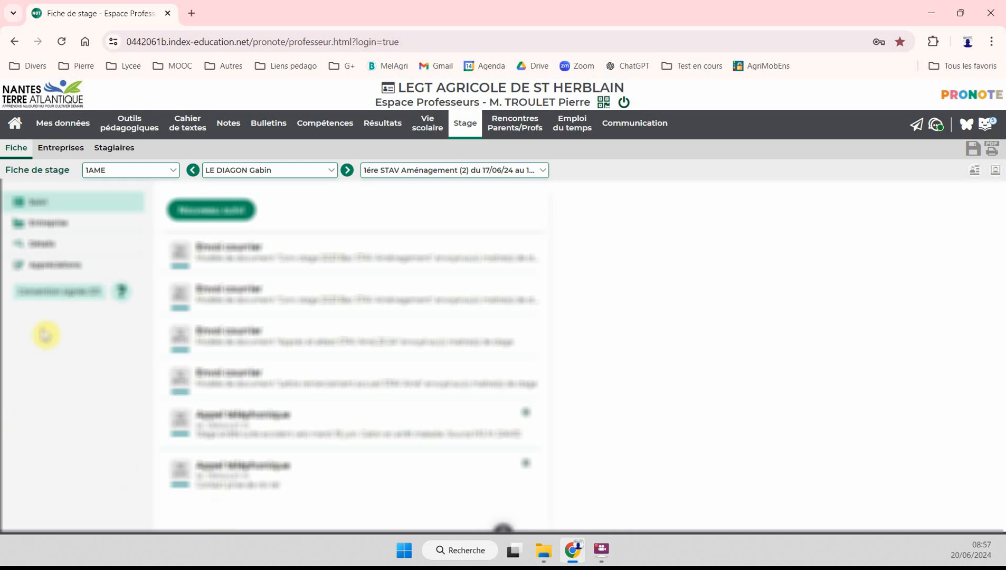
pyautogui.click(48, 273)
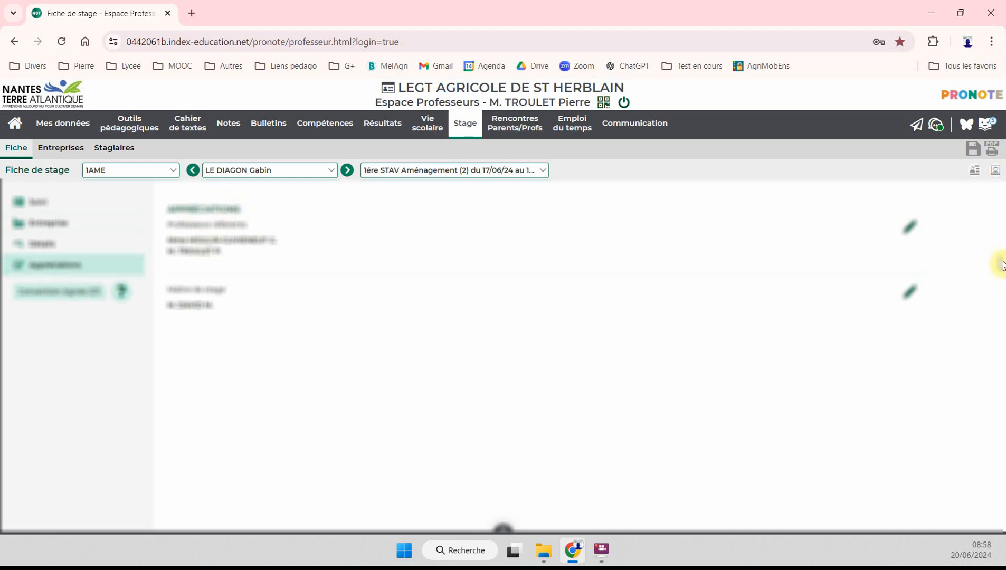
# - Begin the teacher appreciation reporting the 20 June phone contact in which the tutor reported back
pyautogui.click(909, 227)
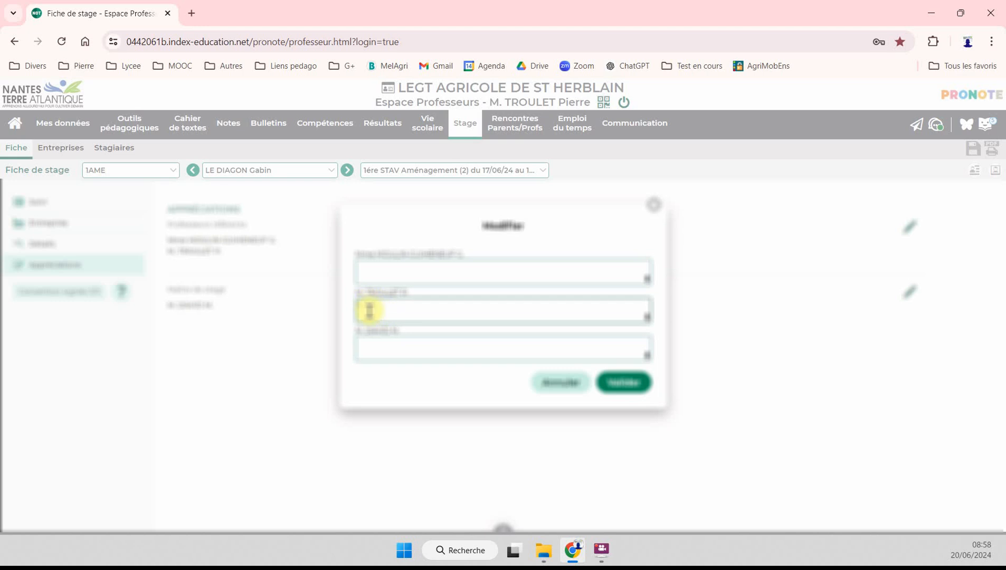
pyautogui.write('Stage en entrep télépho')
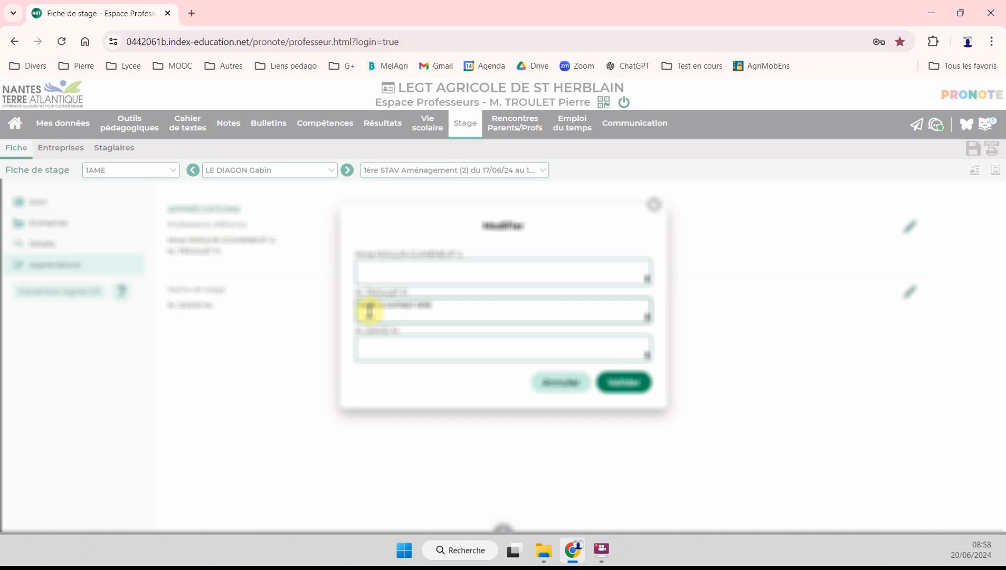
pyautogui.write('nique du')
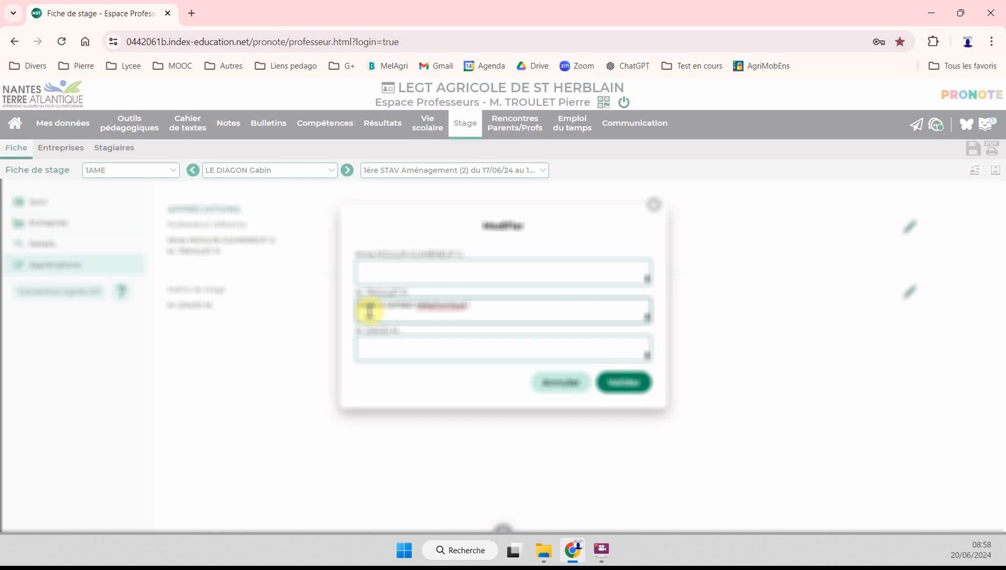
pyautogui.press('BackSpace')
pyautogui.write('e 0 juin,')
pyautogui.press('BackSpace')
pyautogui.write(', MaDavid')
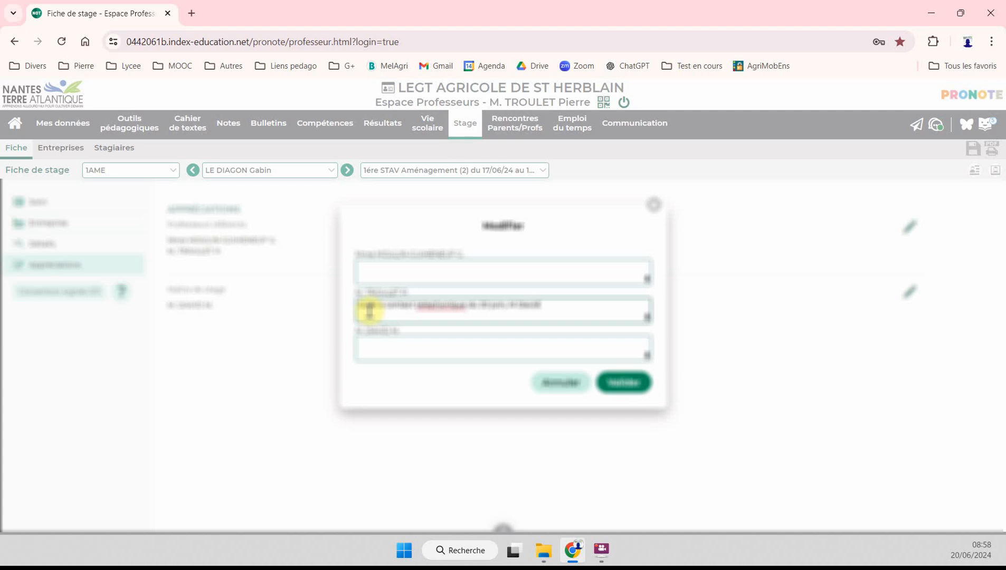
pyautogui.write(' 5')
pyautogui.press('BackSpace')
pyautogui.write("(MS) m'a signalé")
# - Add that the student is well integrated and sociable, plus a 18/06 bike note, and save
pyautogui.write('que l')
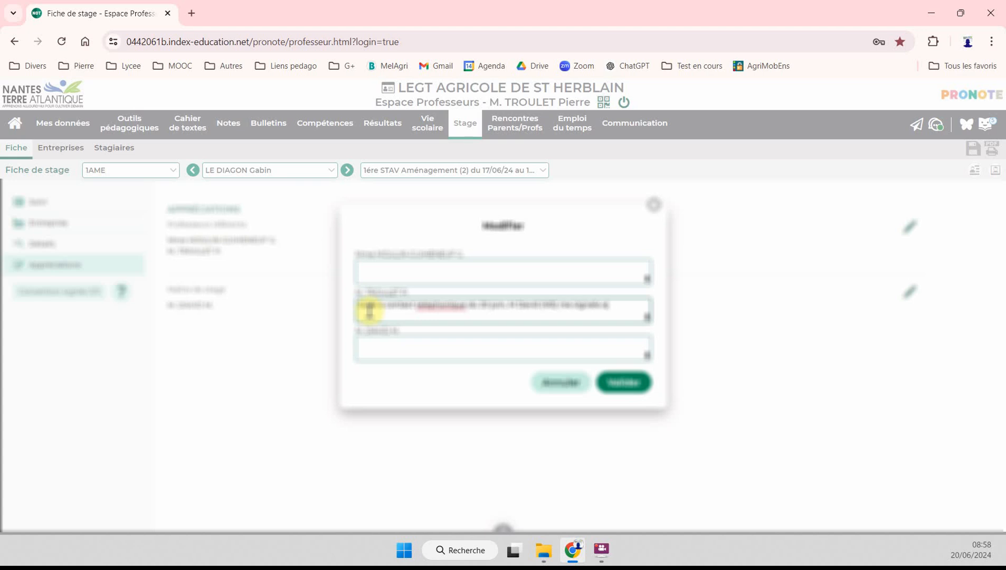
pyautogui.write(' Gabin est bien')
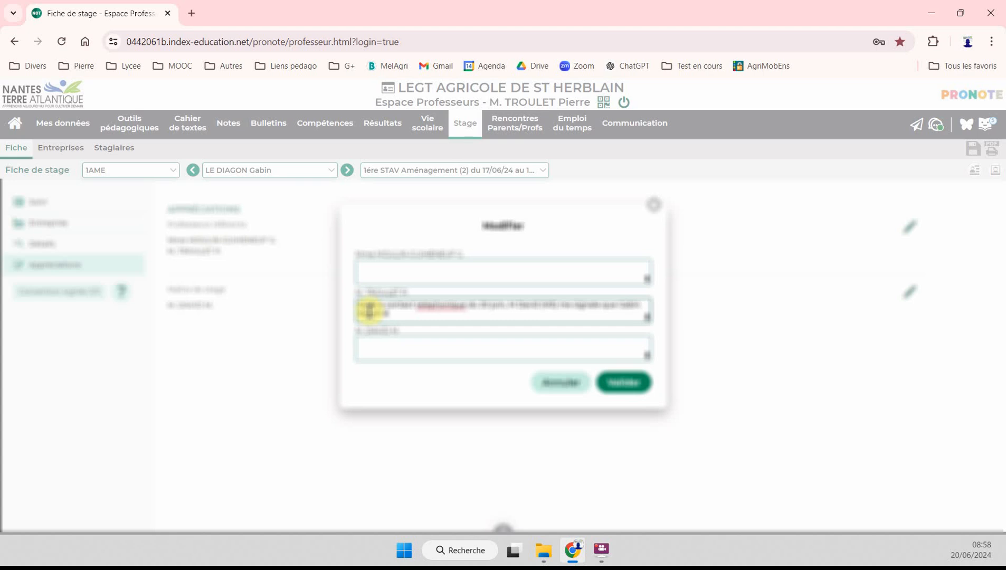
pyautogui.write(' intégrété et sociable.')
pyautogui.press('BackSpace')
pyautogui.press('BackSpace')
pyautogui.press('BackSpace')
pyautogui.write('le.')
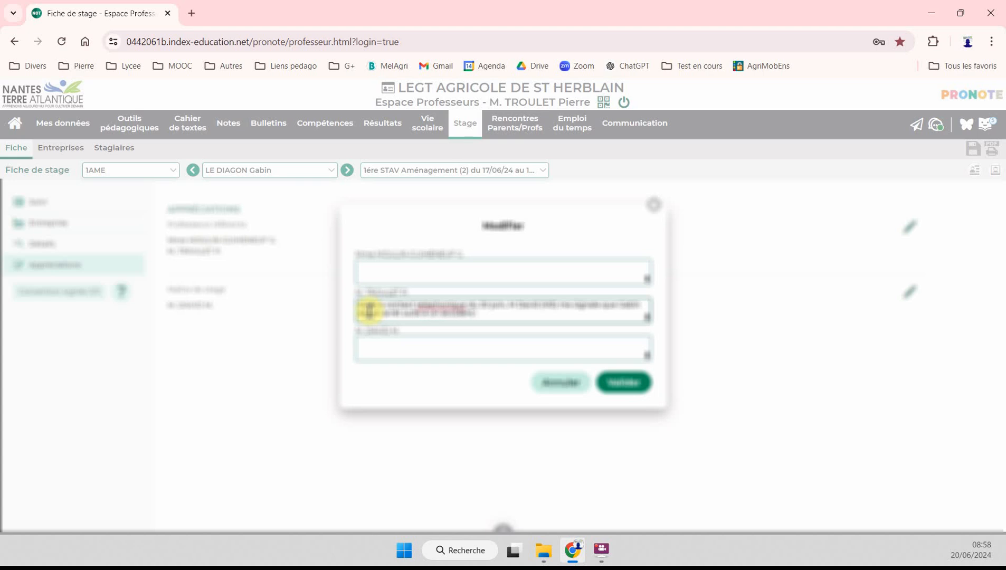
pyautogui.write(' de vélo')
pyautogui.write('(au 18/06 midi')
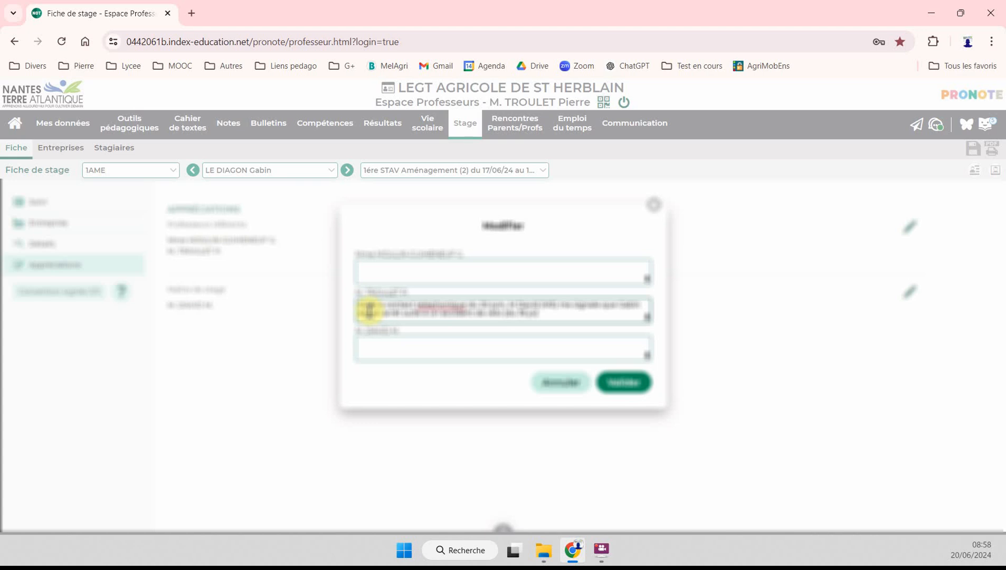
pyautogui.write('4')
pyautogui.press('BackSpace')
pyautogui.write('4))')
pyautogui.click(623, 382)
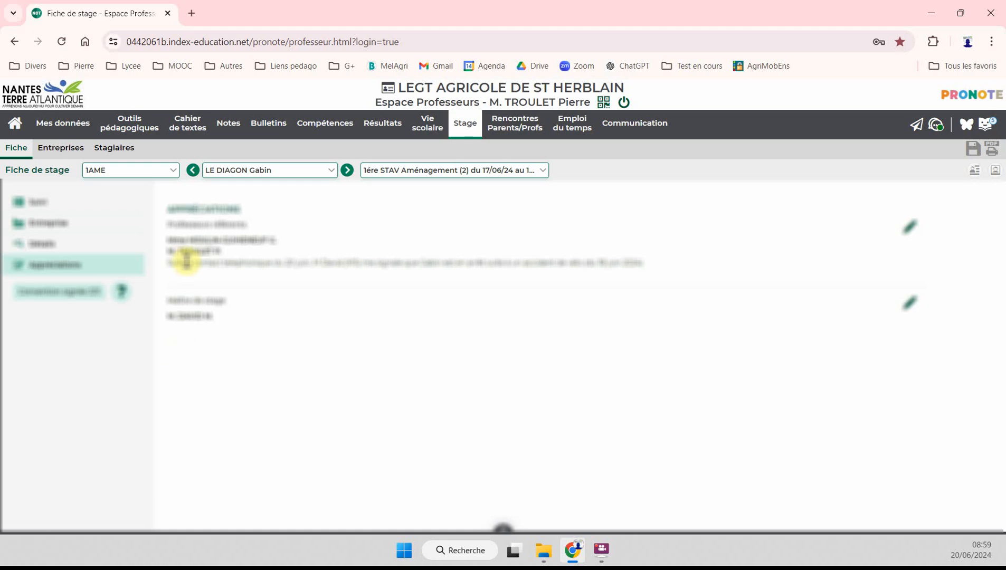
# - Review the saved appreciation text, then display the Liste des stagiaires for all sessions
pyautogui.moveTo(197, 236); pyautogui.dragTo(354, 265)
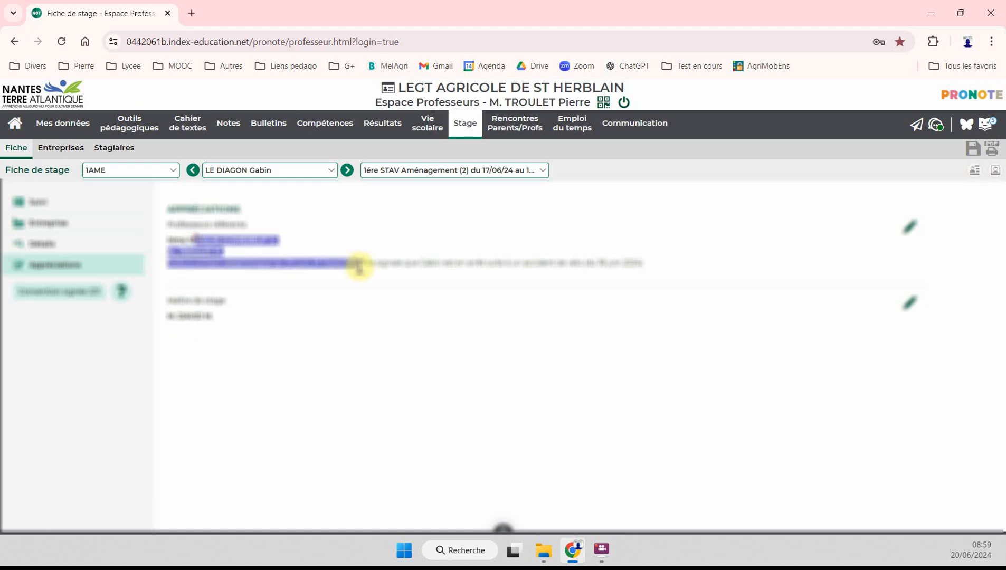
pyautogui.click(291, 394)
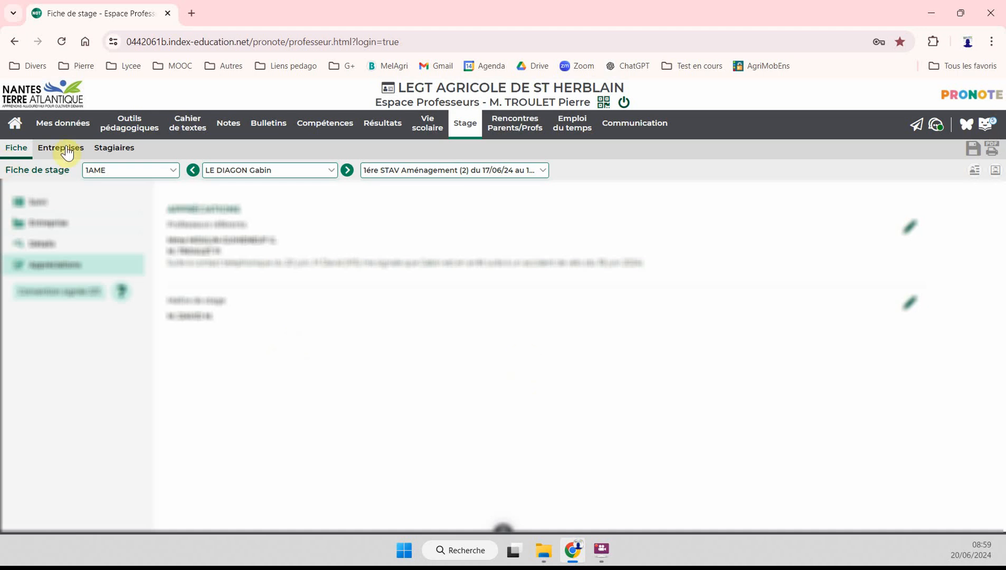
pyautogui.click(109, 150)
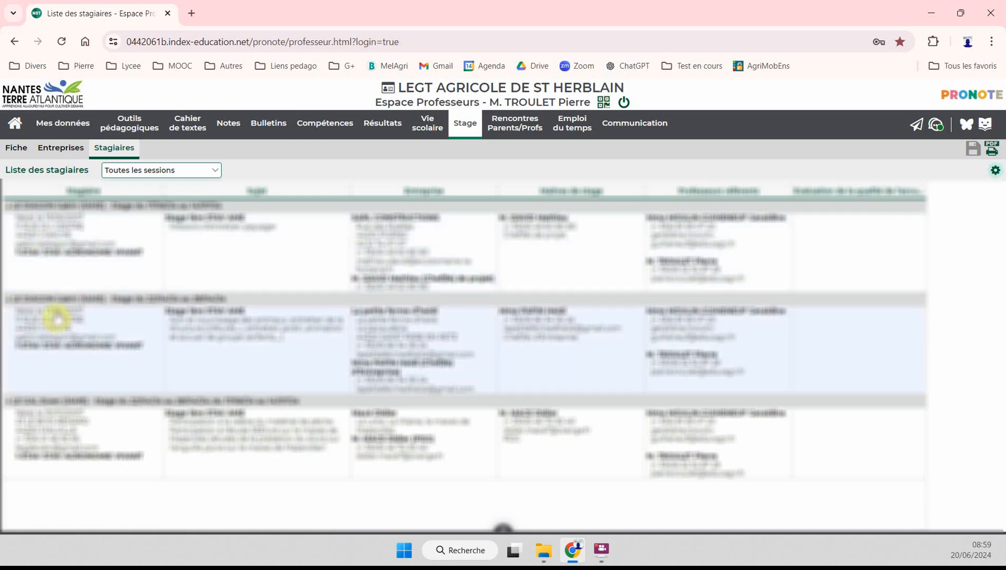